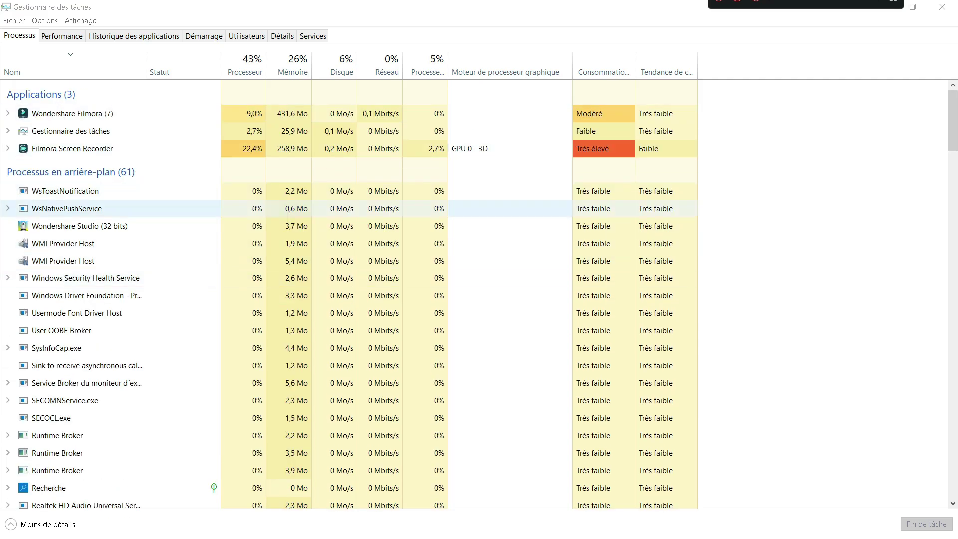
# End the Usermode Font Driver Host background process
pyautogui.scroll(-1, 115, 349)
pyautogui.click(115, 458)
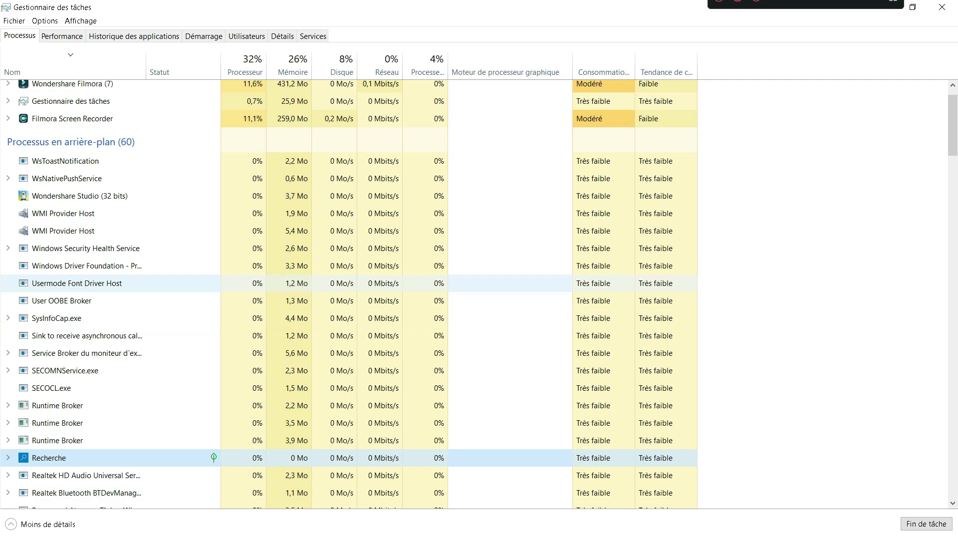
pyautogui.click(114, 283)
pyautogui.click(926, 524)
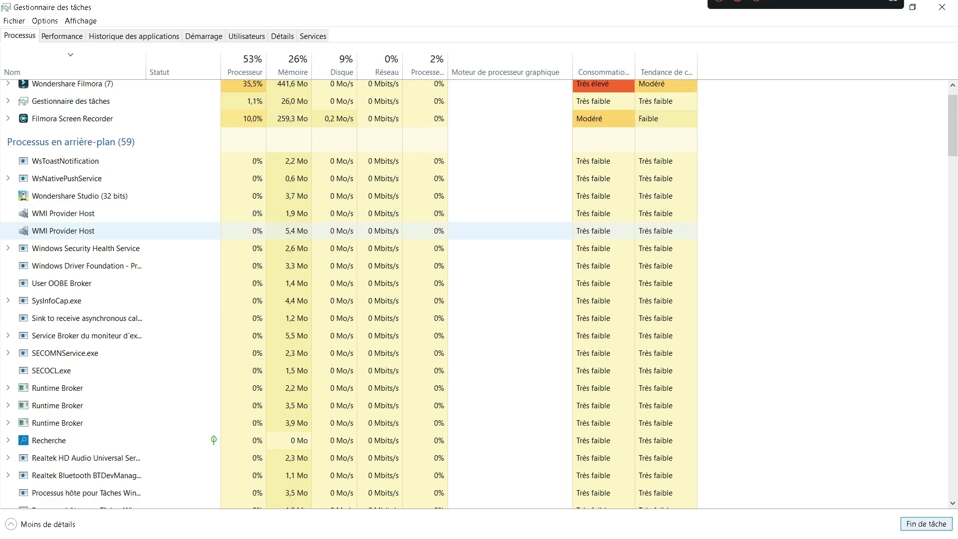
# End the Windows Driver Foundation and SysInfoCap.exe background processes
pyautogui.click(87, 266)
pyautogui.click(926, 524)
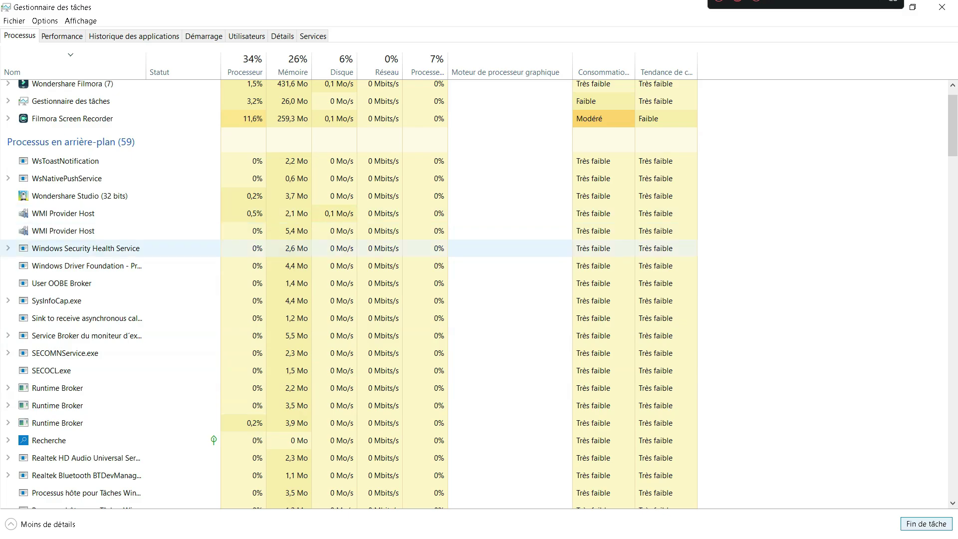
pyautogui.click(56, 300)
pyautogui.click(926, 524)
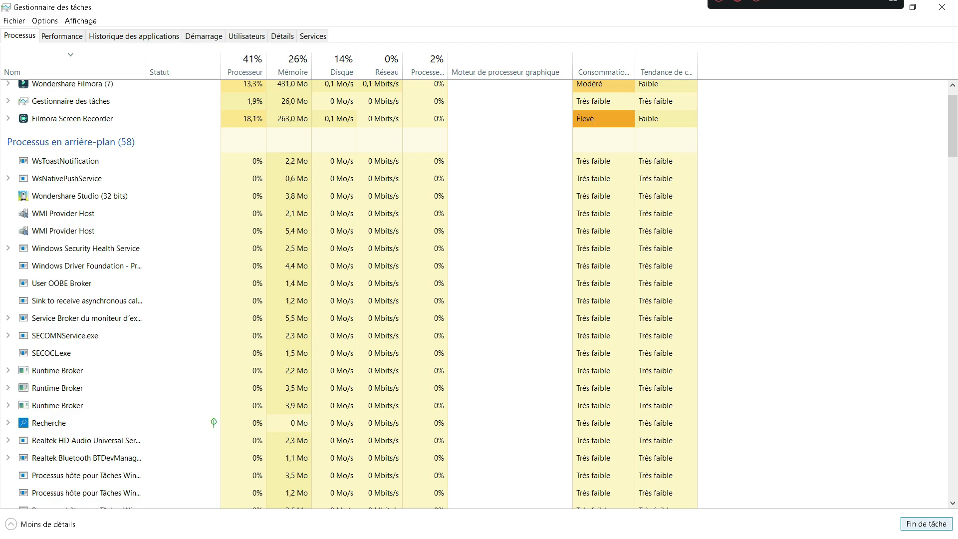
# Look through the remaining background processes, and open the Services console from Task Manager's service list, closing Task Manager
pyautogui.scroll(-7, 482, 294)
pyautogui.scroll(-2, 482, 294)
pyautogui.scroll(10, 482, 295)
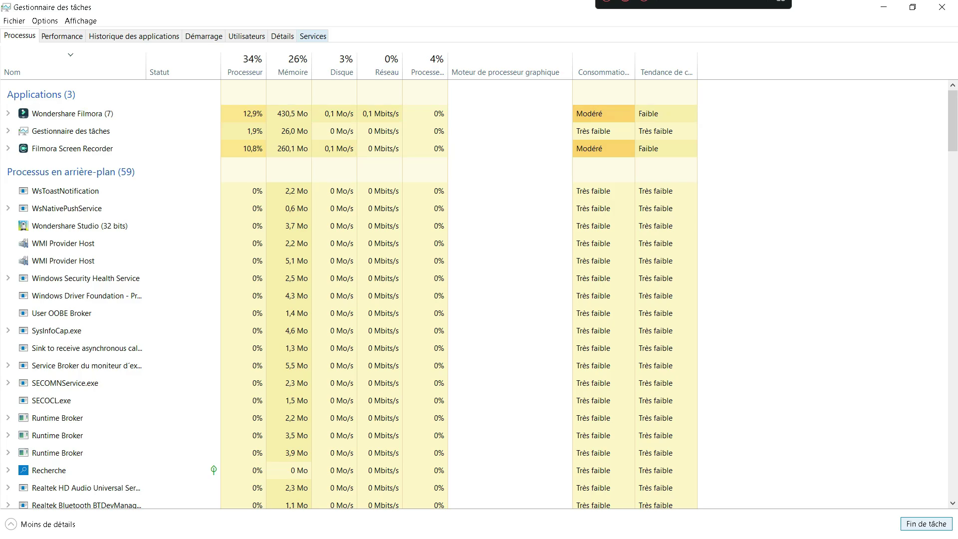
pyautogui.click(313, 36)
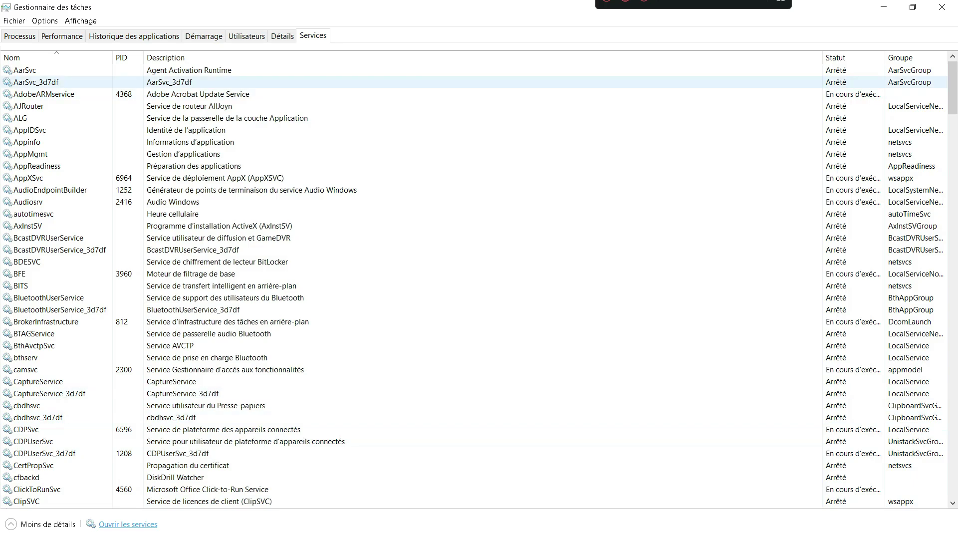
pyautogui.click(942, 7)
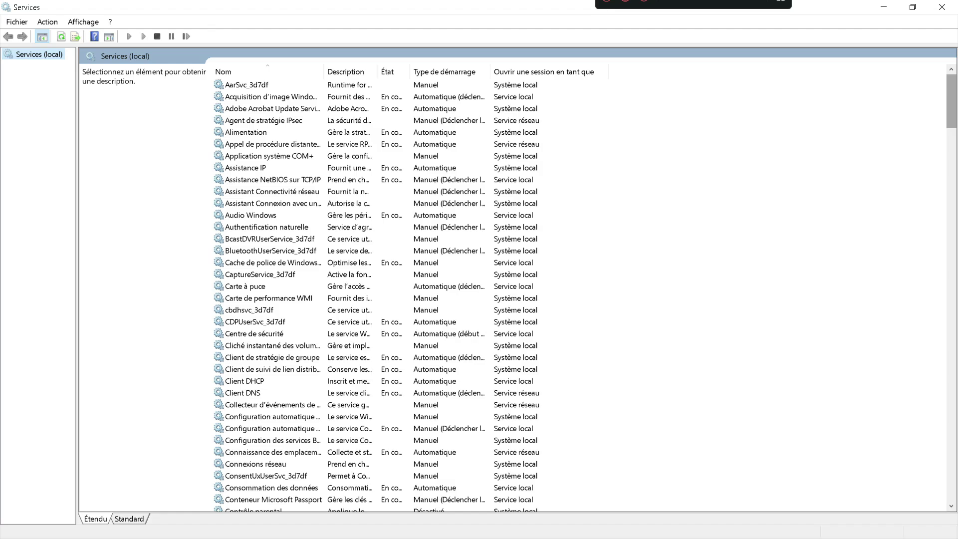
# Set the SysMain service's startup type to Désactivé and apply the setting
pyautogui.moveTo(952, 102); pyautogui.dragTo(952, 452)
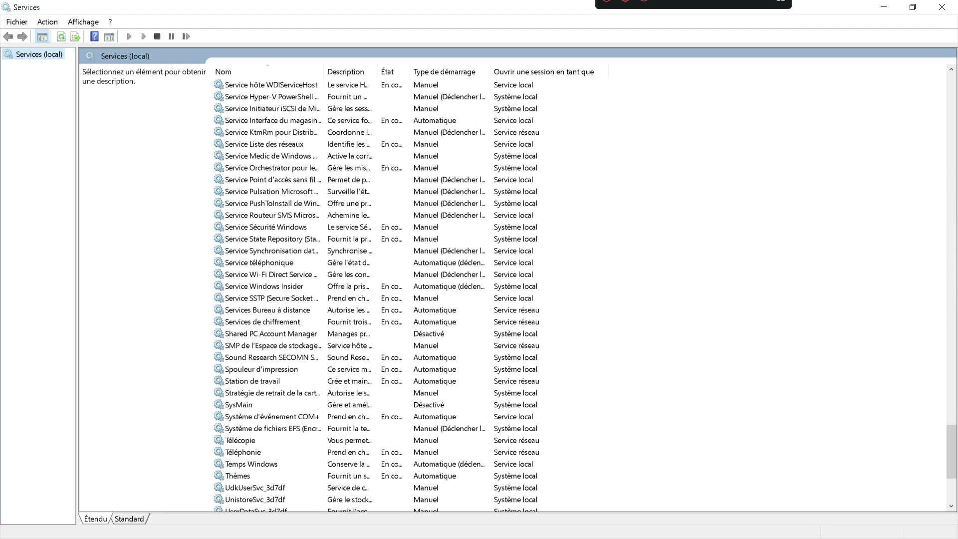
pyautogui.doubleClick(238, 405)
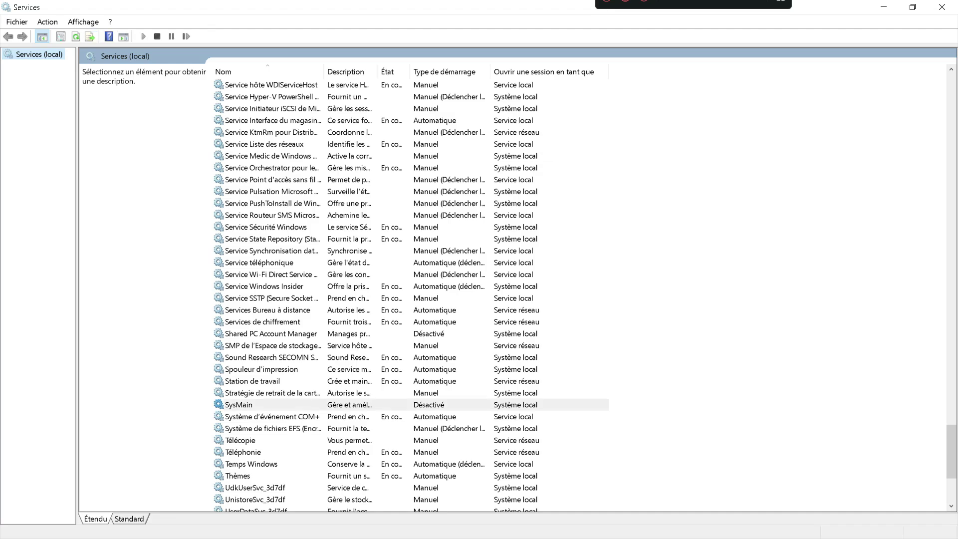
pyautogui.click(523, 247)
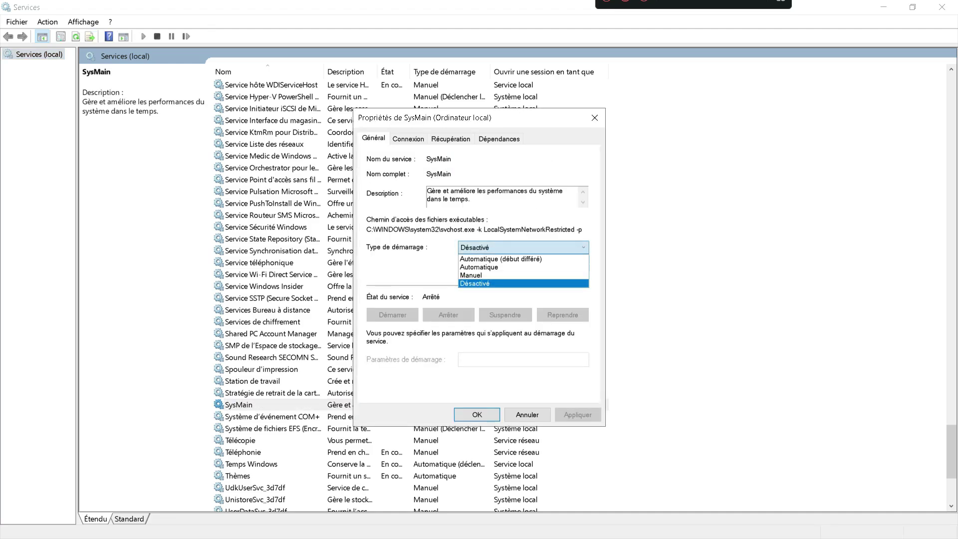
pyautogui.click(519, 267)
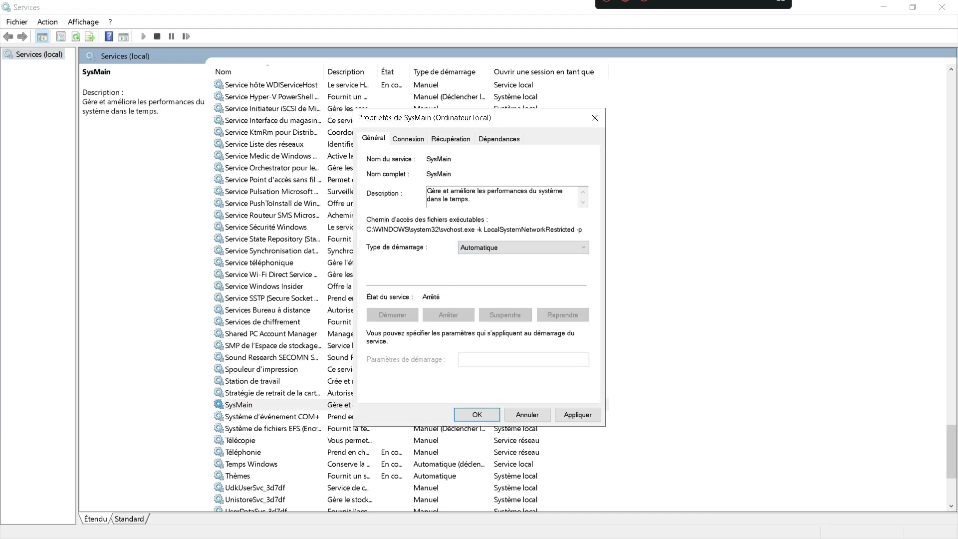
pyautogui.click(523, 247)
pyautogui.click(519, 284)
pyautogui.click(578, 414)
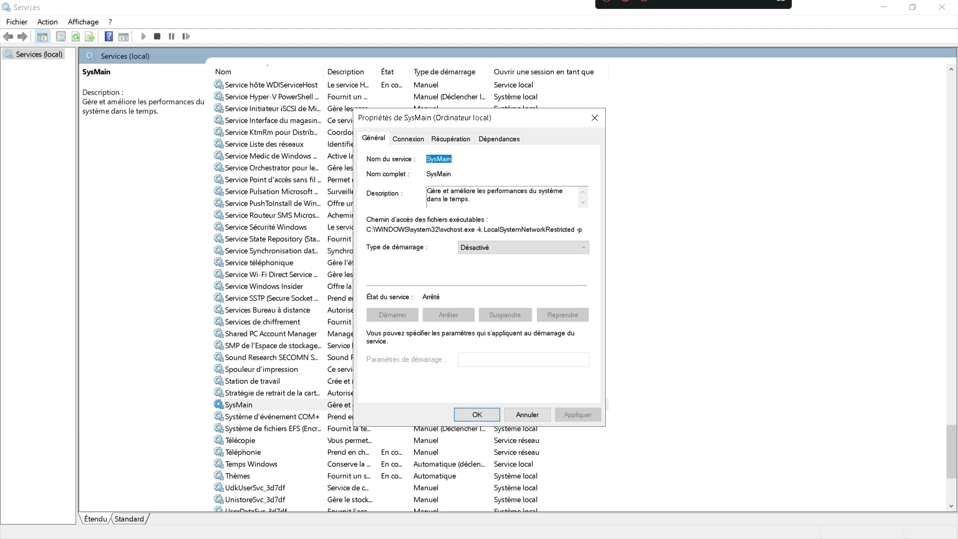
pyautogui.press('Return')
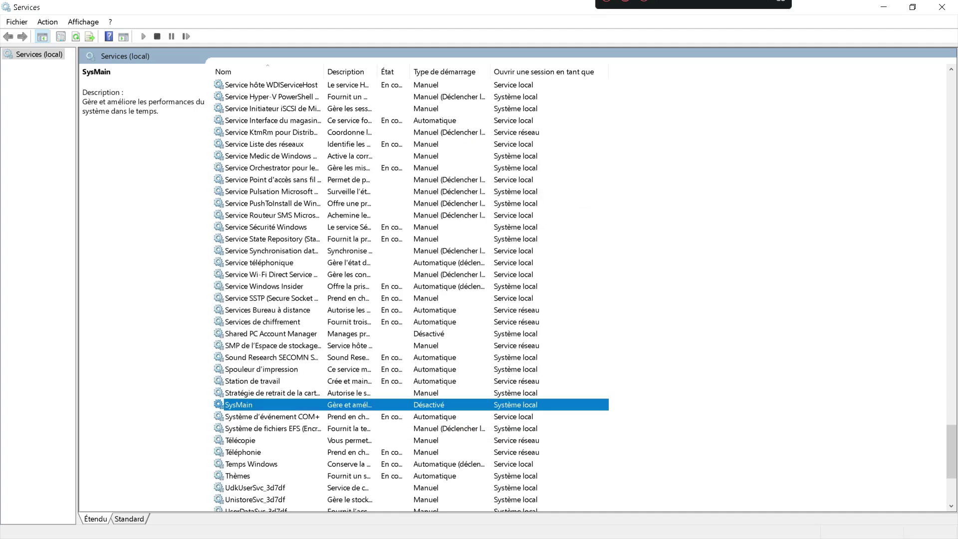
# Select the Windows Search service, check the Windows search panel on the desktop, and return to the Services console
pyautogui.scroll(-5, 349, 417)
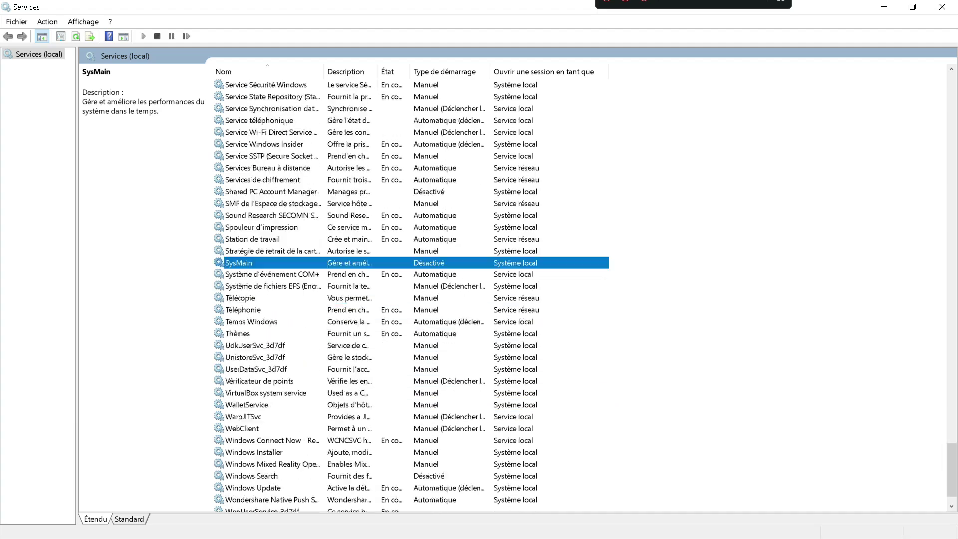
pyautogui.click(251, 440)
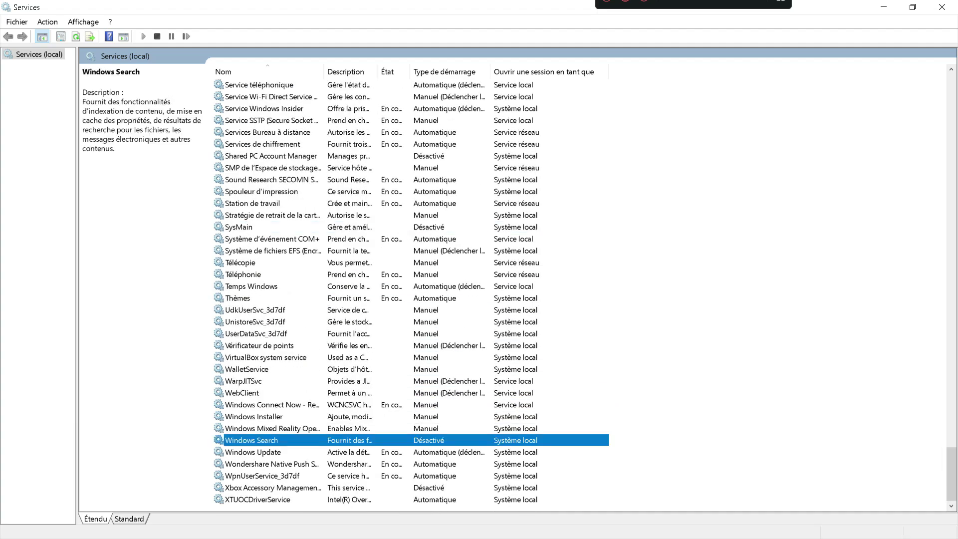
pyautogui.click(884, 7)
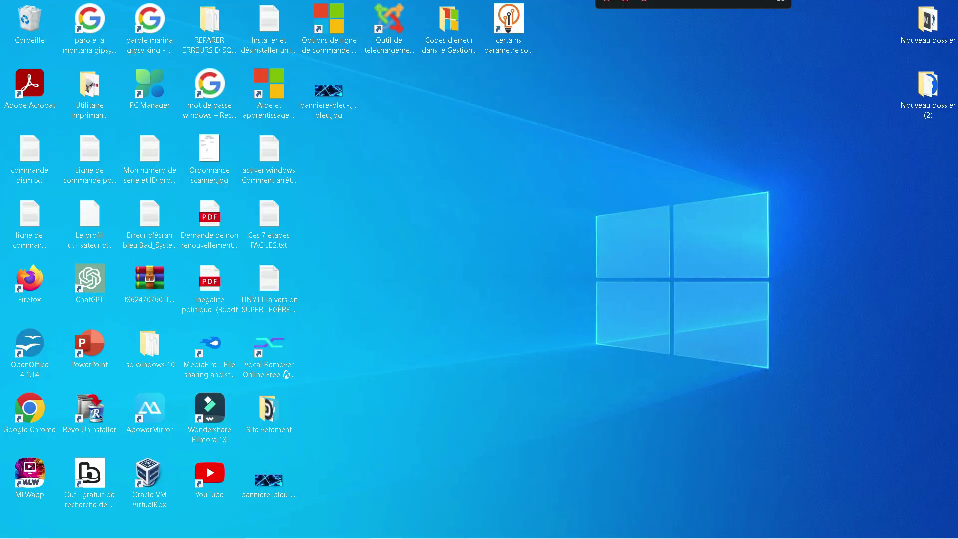
pyautogui.click(135, 527)
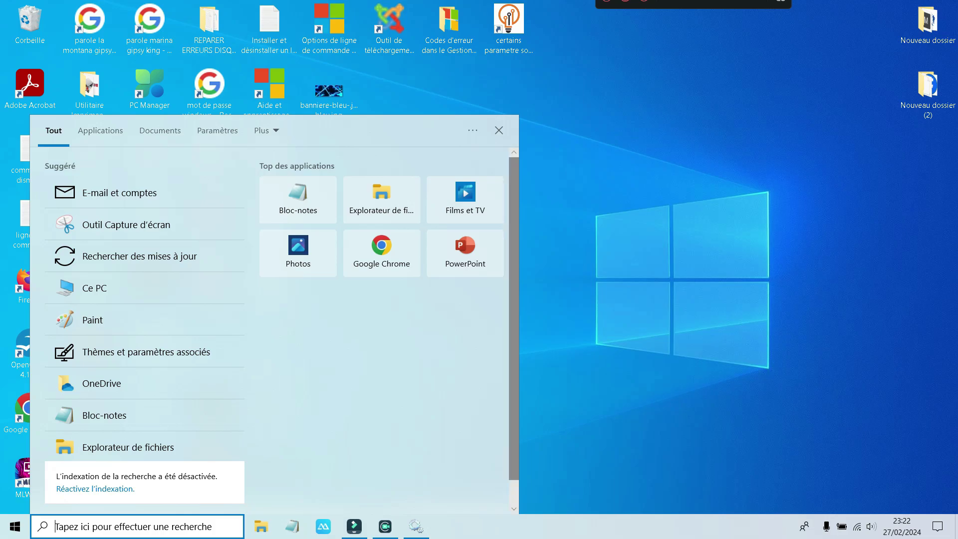
pyautogui.press('Escape')
pyautogui.click(416, 527)
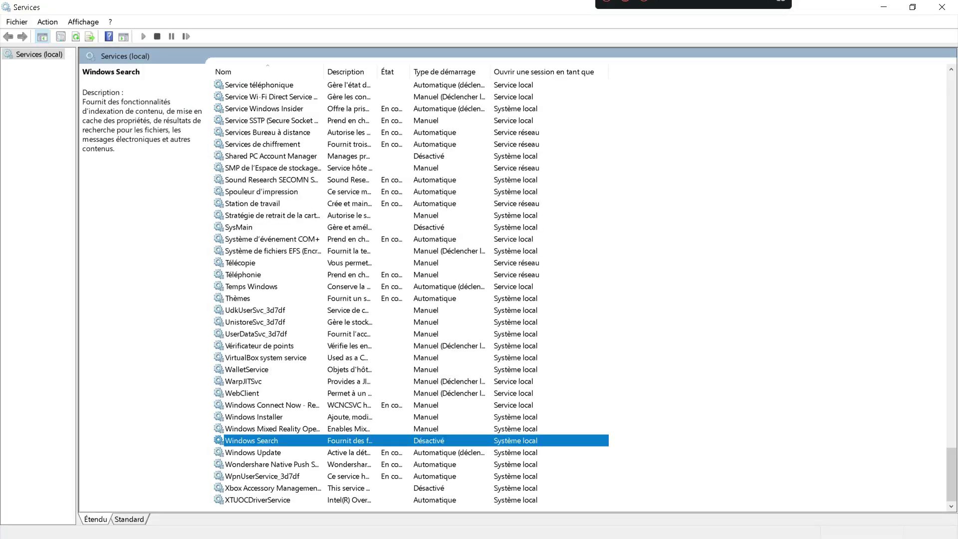
# Set the Windows Search service's startup type to Automatique and apply the change
pyautogui.press('Return')
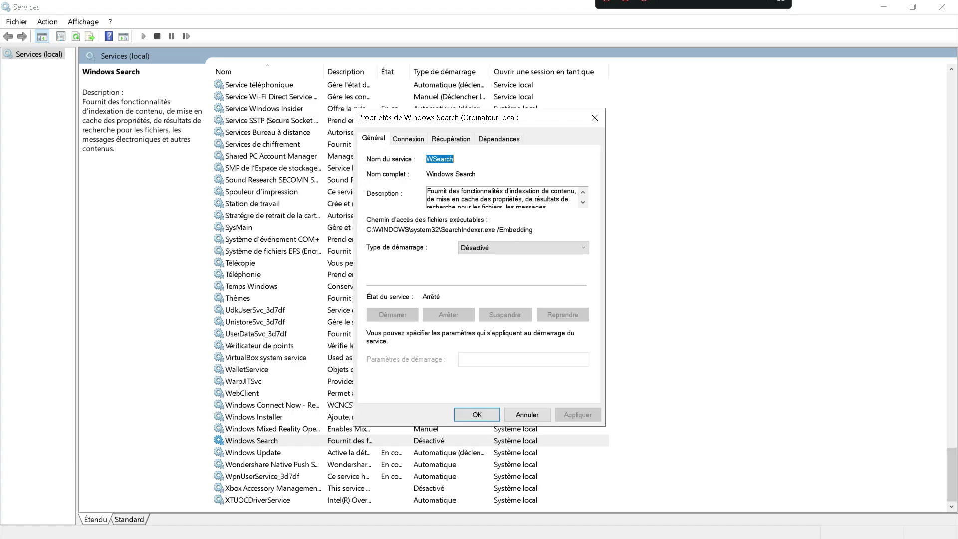
pyautogui.press('Tab')
pyautogui.hotkey('alt', 'Down')
pyautogui.press('Up')
pyautogui.press('Up')
pyautogui.press('Return')
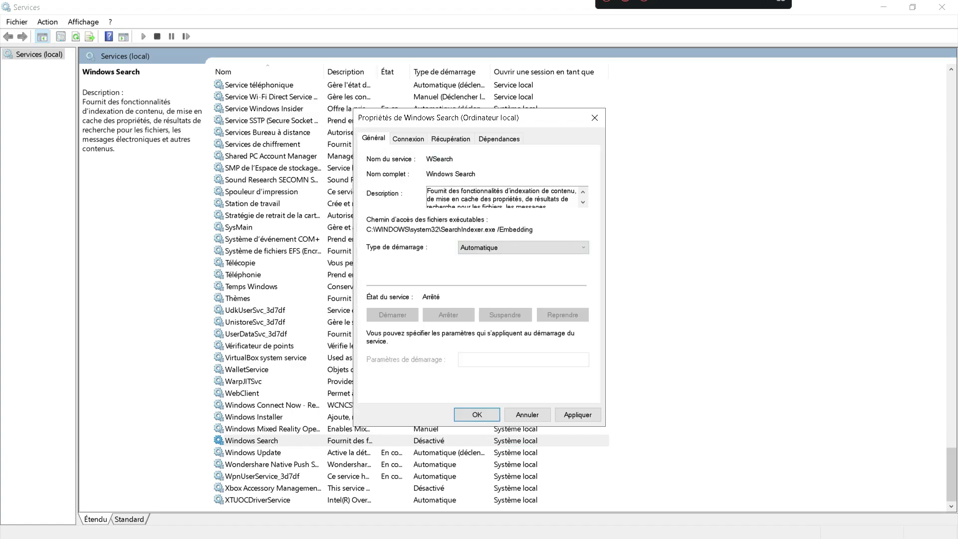
pyautogui.hotkey('alt', 'Down')
pyautogui.press('Down')
pyautogui.press('Escape')
pyautogui.click(577, 415)
pyautogui.click(477, 415)
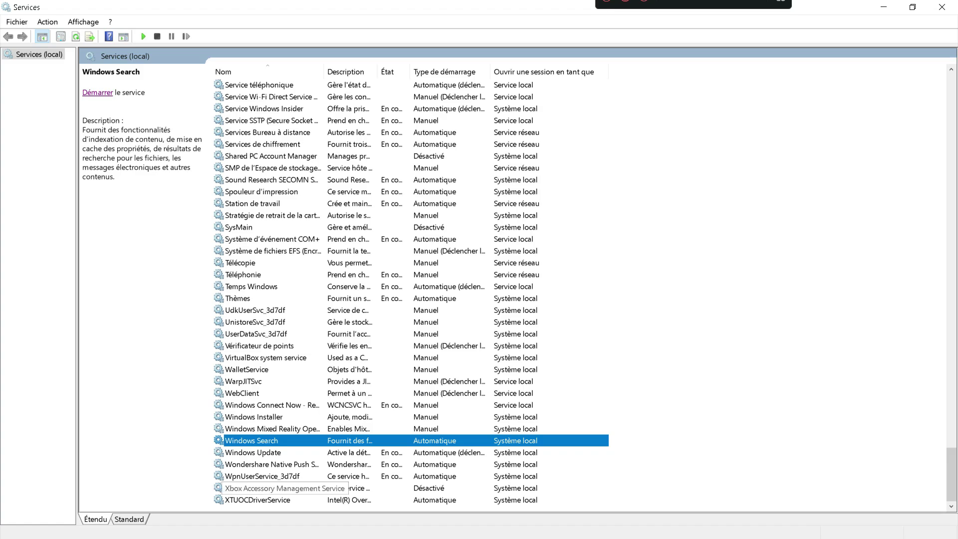
# Try the Automatique startup type for the Xbox Accessory Management Service and close its properties without keeping it
pyautogui.doubleClick(260, 488)
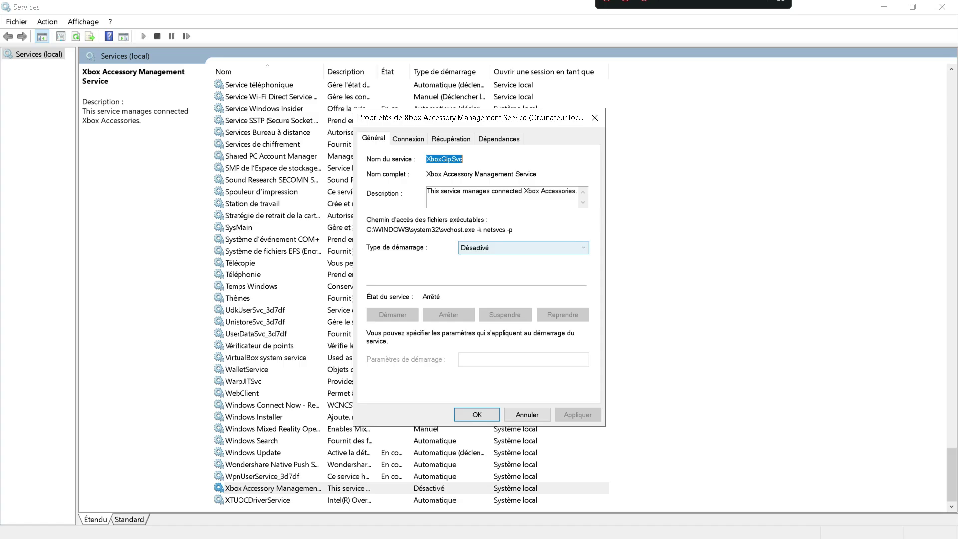
pyautogui.click(523, 248)
pyautogui.click(499, 267)
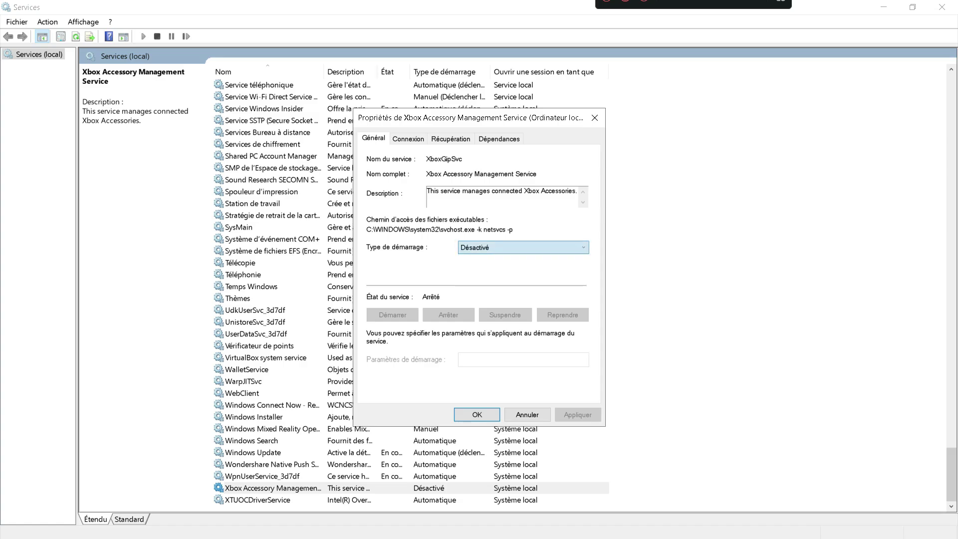
pyautogui.hotkey('alt', 'Down')
pyautogui.press('Down')
pyautogui.press('Down')
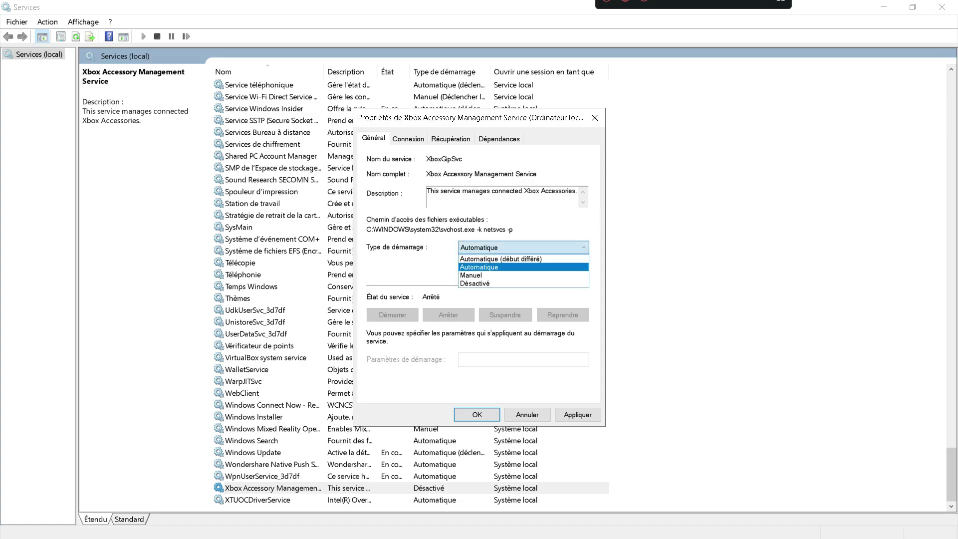
pyautogui.press('Return')
pyautogui.hotkey('alt', 'a')
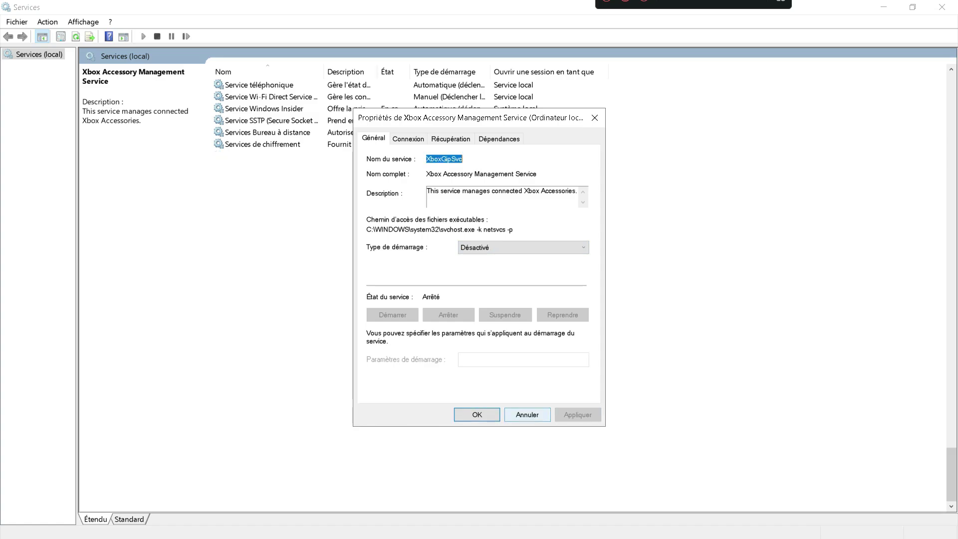
pyautogui.press('Return')
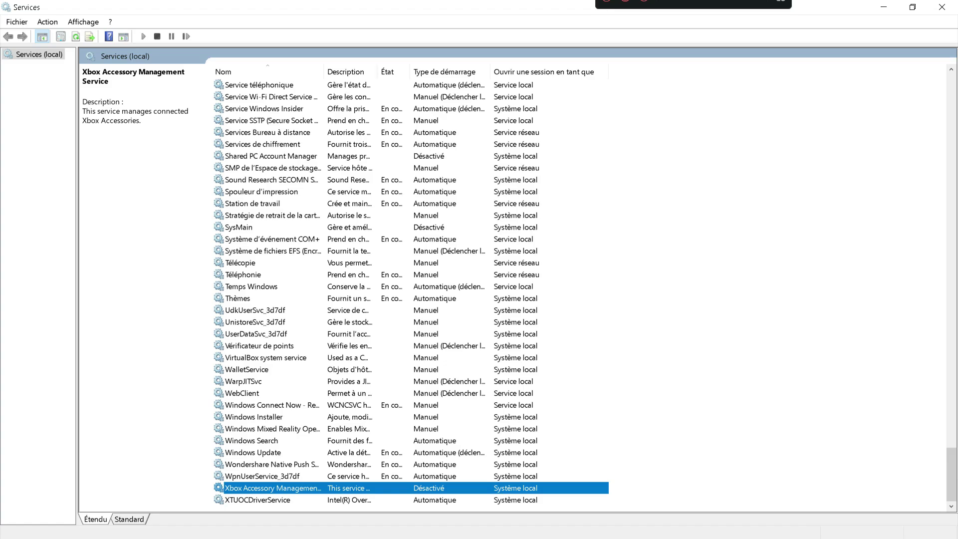
# Set the Windows Update service's startup type to Manuel, apply the change, and close the Services console
pyautogui.doubleClick(264, 453)
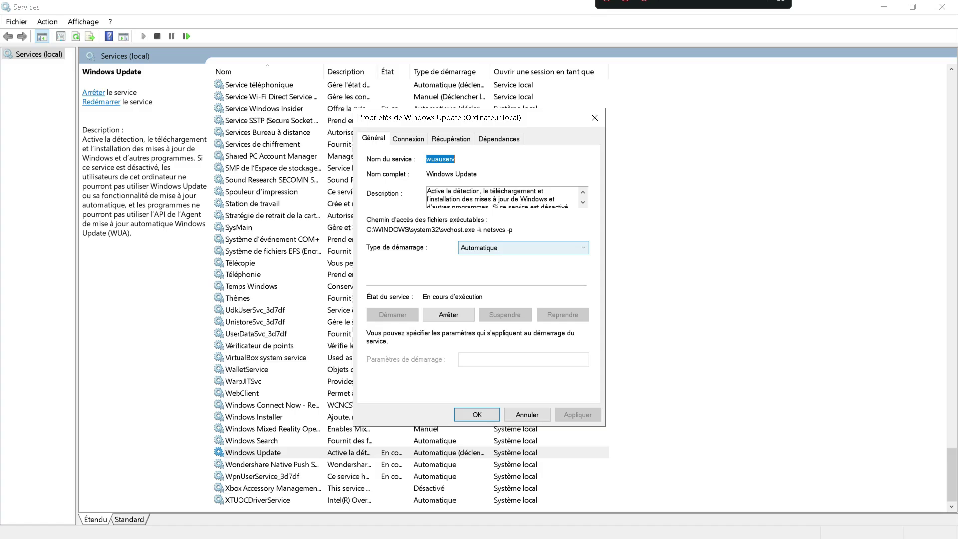
pyautogui.click(524, 248)
pyautogui.click(515, 267)
pyautogui.click(523, 247)
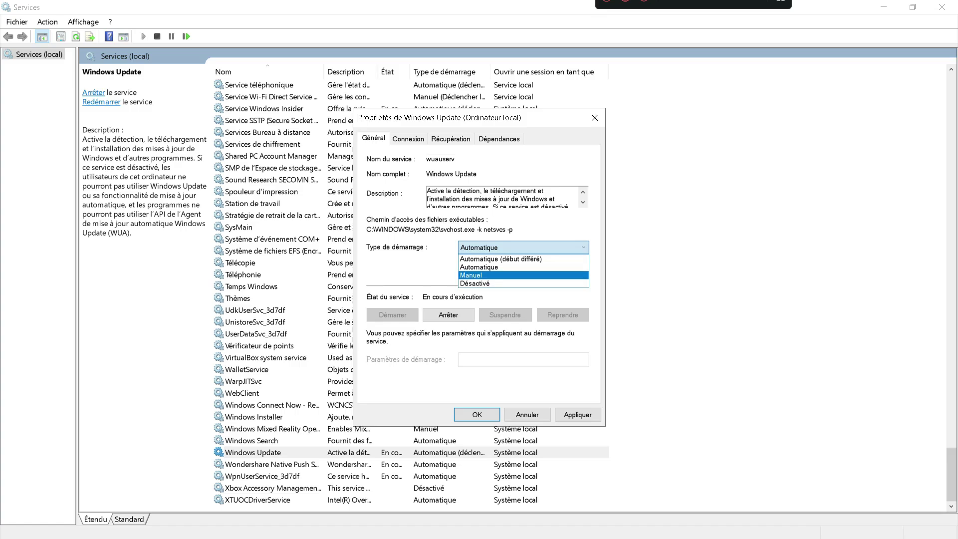
pyautogui.click(524, 275)
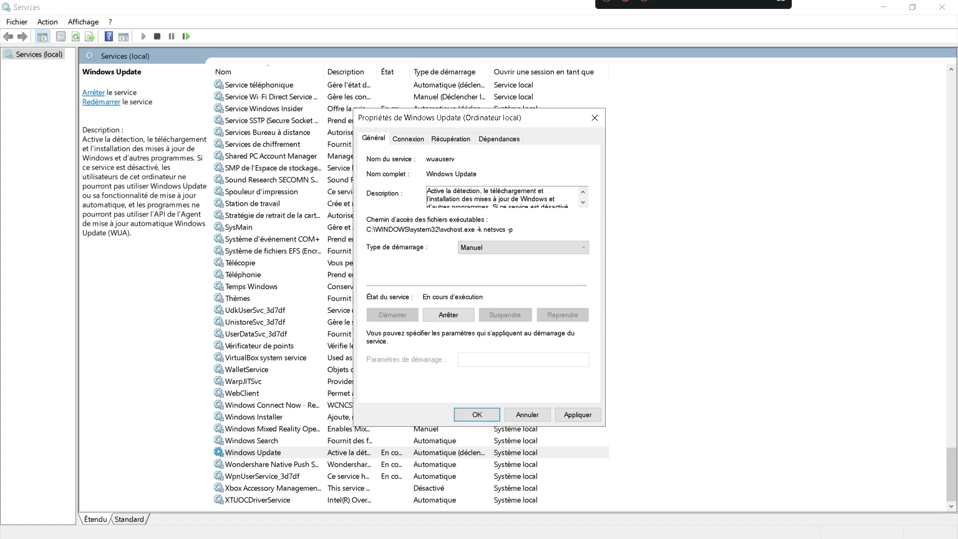
pyautogui.click(578, 415)
pyautogui.press('Return')
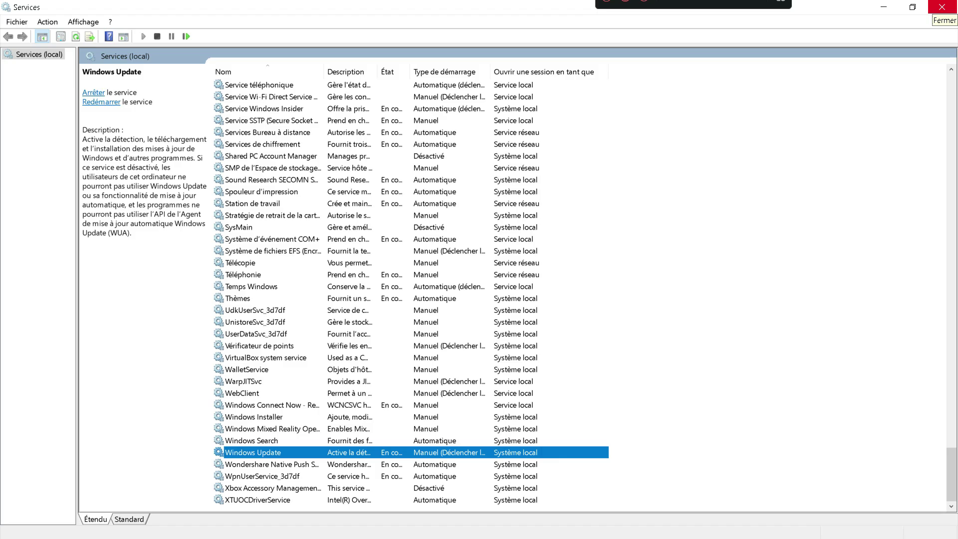
pyautogui.click(942, 7)
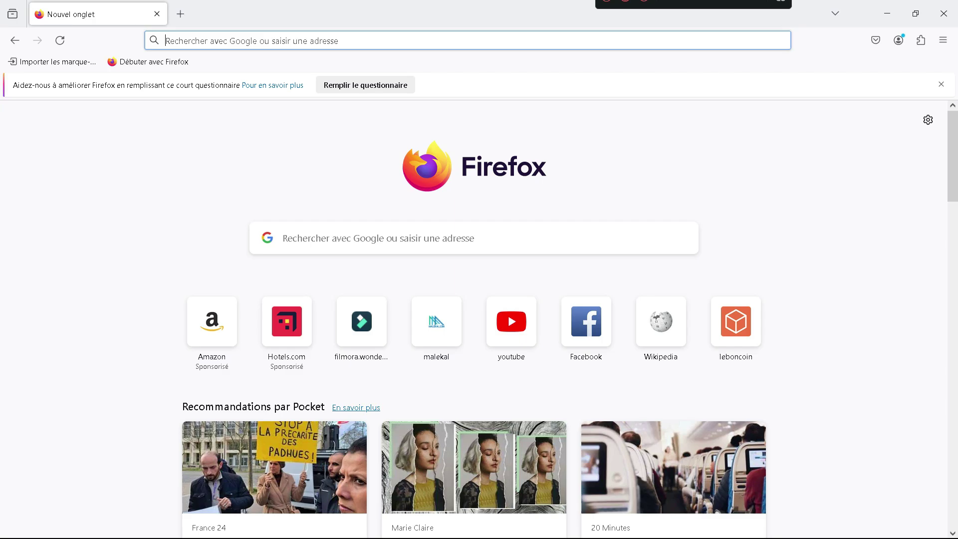
# In Firefox, open the copied MediaFire link and show the download area for ReduceMemory.zip
pyautogui.rightClick(199, 38)
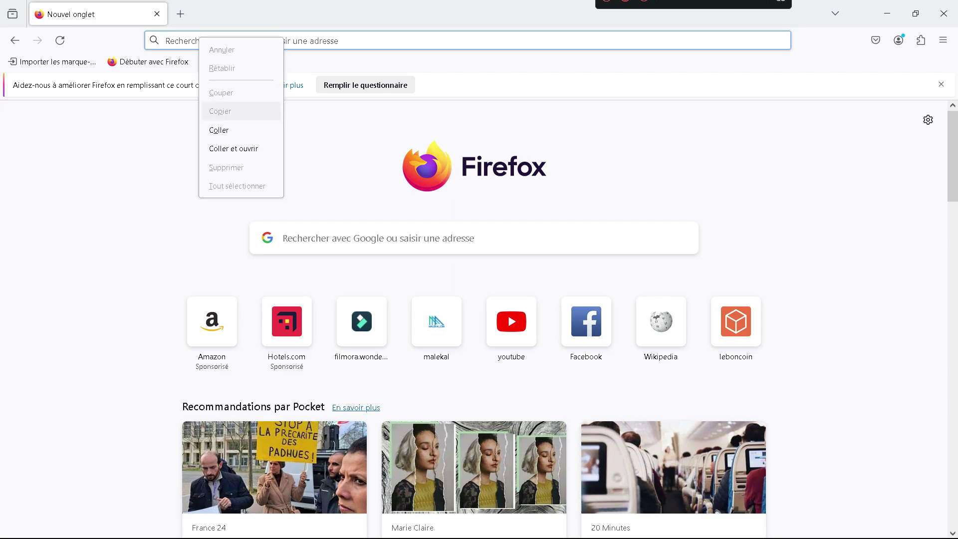
pyautogui.click(219, 129)
pyautogui.press('Return')
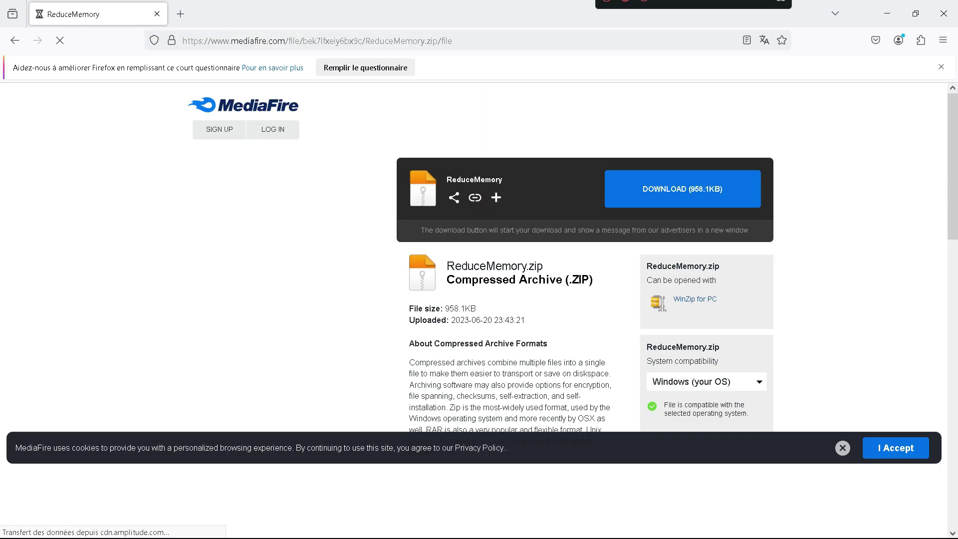
pyautogui.scroll(-2, 475, 310)
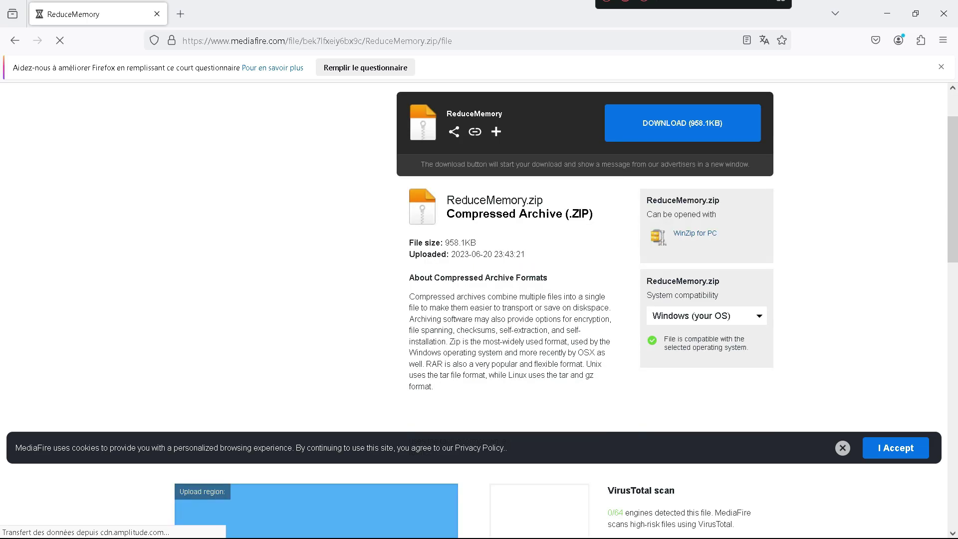
pyautogui.scroll(1, 474, 310)
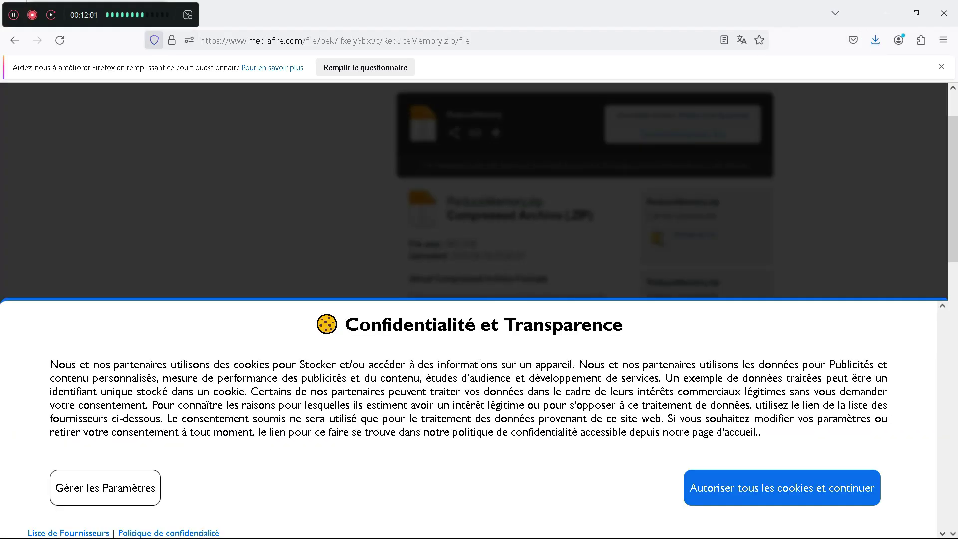
# Show the downloaded ReduceMemory.zip in its folder and extract it into a ReduceMemory subfolder
pyautogui.click(876, 40)
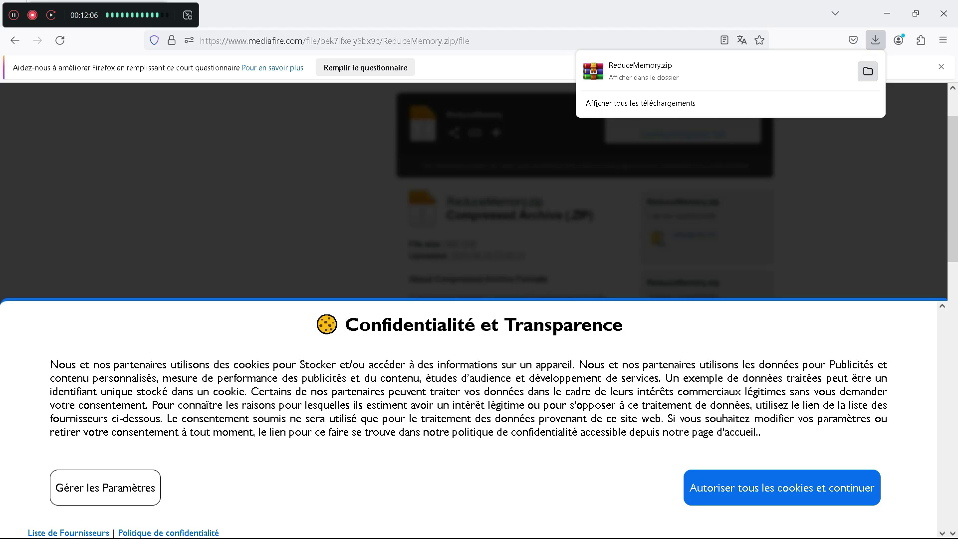
pyautogui.click(868, 71)
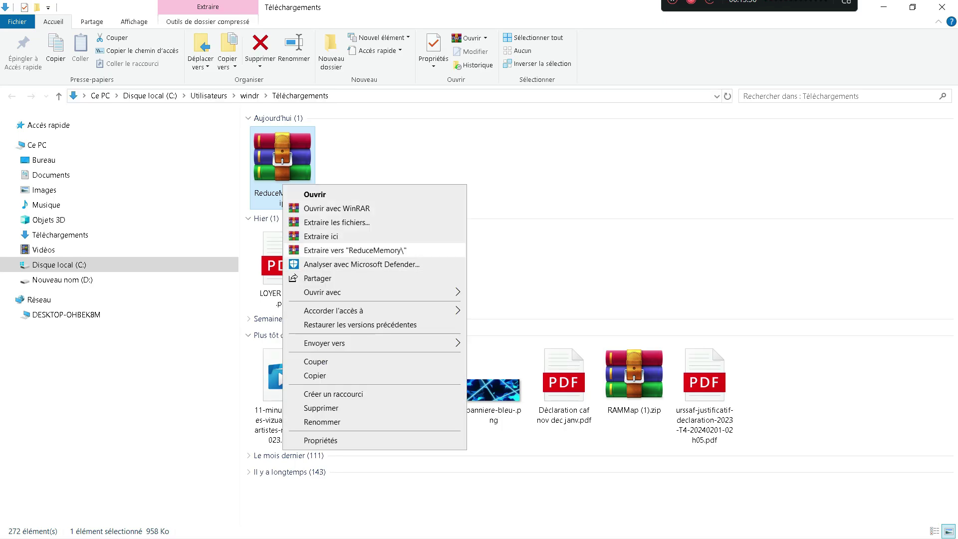
pyautogui.click(355, 250)
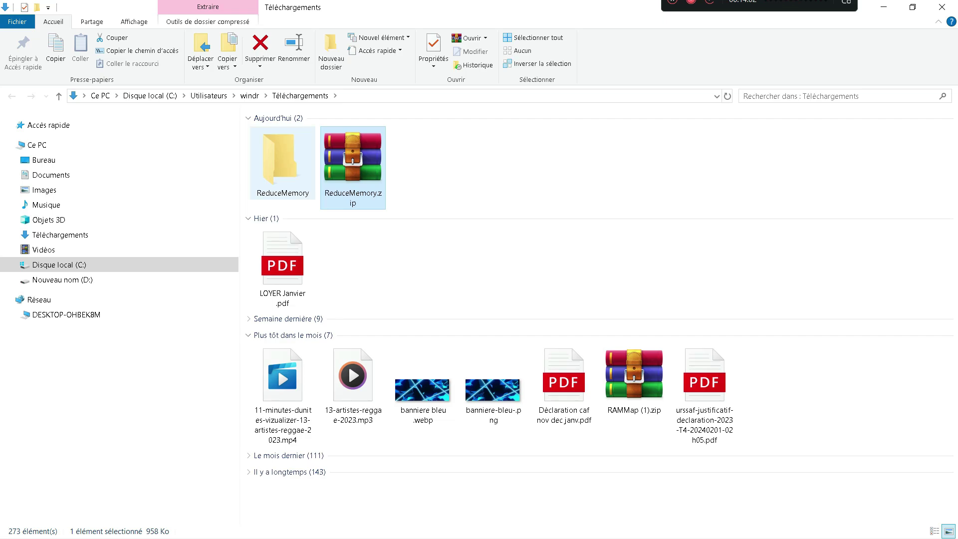
# Open the extracted ReduceMemory folder and the nested folder of the same name, and launch ReduceMemory_x64.exe
pyautogui.doubleClick(300, 179)
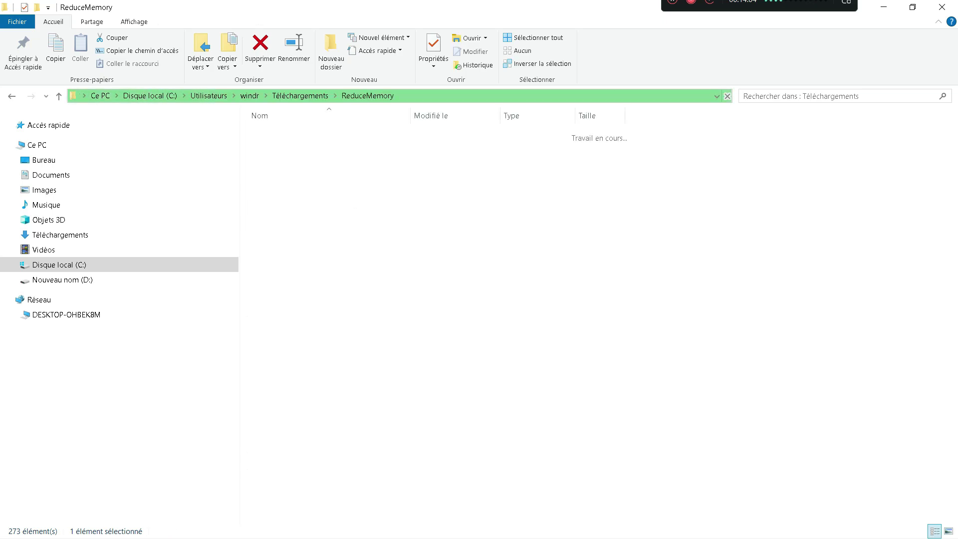
pyautogui.click(299, 135)
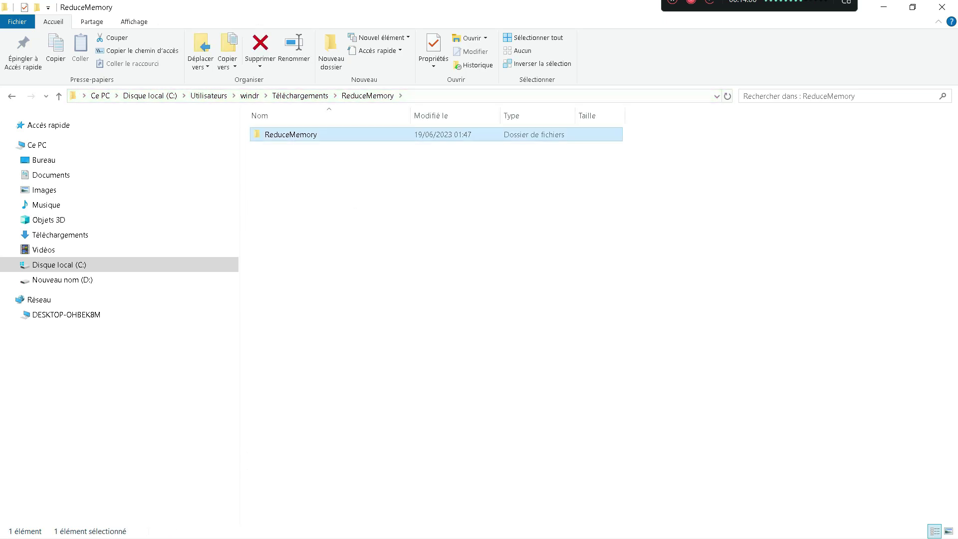
pyautogui.doubleClick(299, 134)
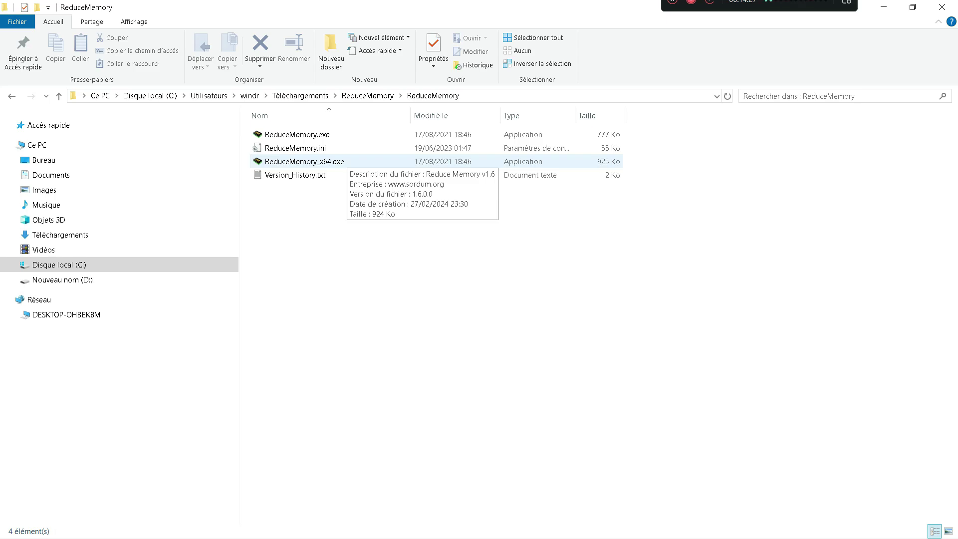
pyautogui.click(346, 161)
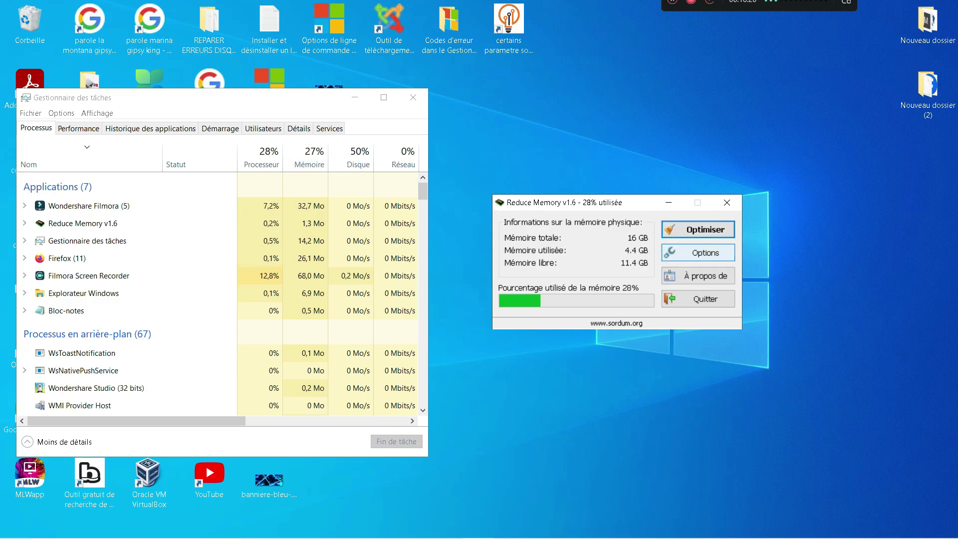
# In Reduce Memory's options, select the single memory-chip status icon, enable automatic memory optimisation above 80% usage, and apply the options
pyautogui.click(698, 253)
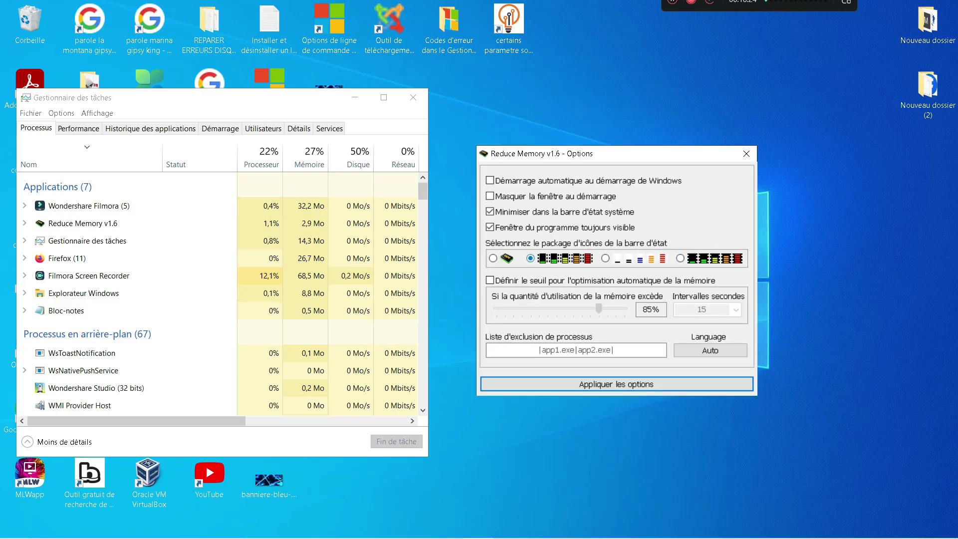
pyautogui.click(493, 258)
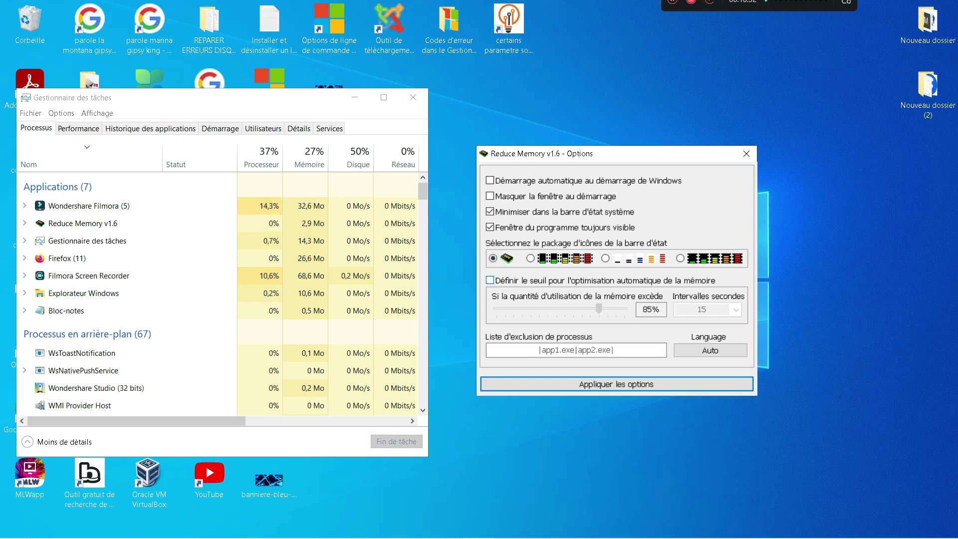
pyautogui.click(490, 281)
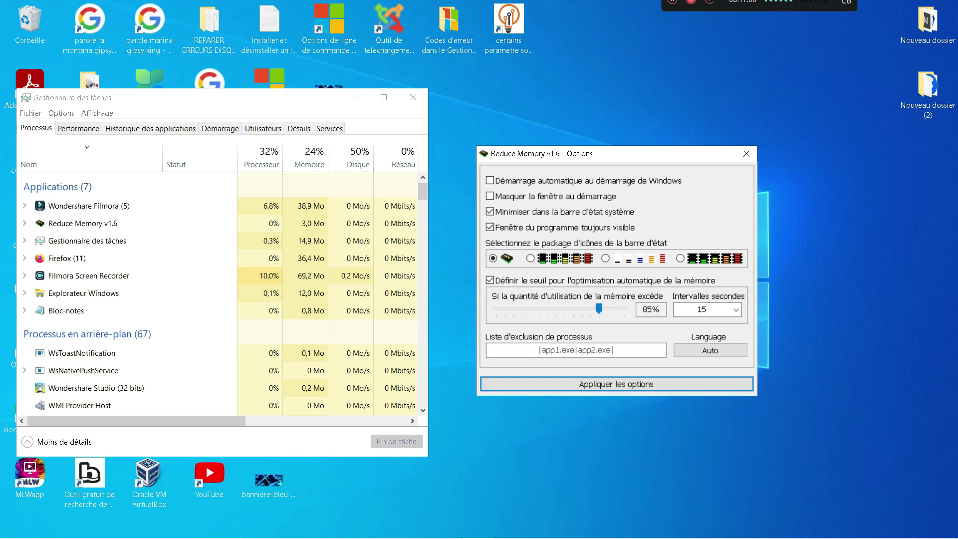
pyautogui.moveTo(599, 309)
pyautogui.mouseDown()
pyautogui.moveTo(572, 309)
pyautogui.moveTo(590, 309)
pyautogui.mouseUp()
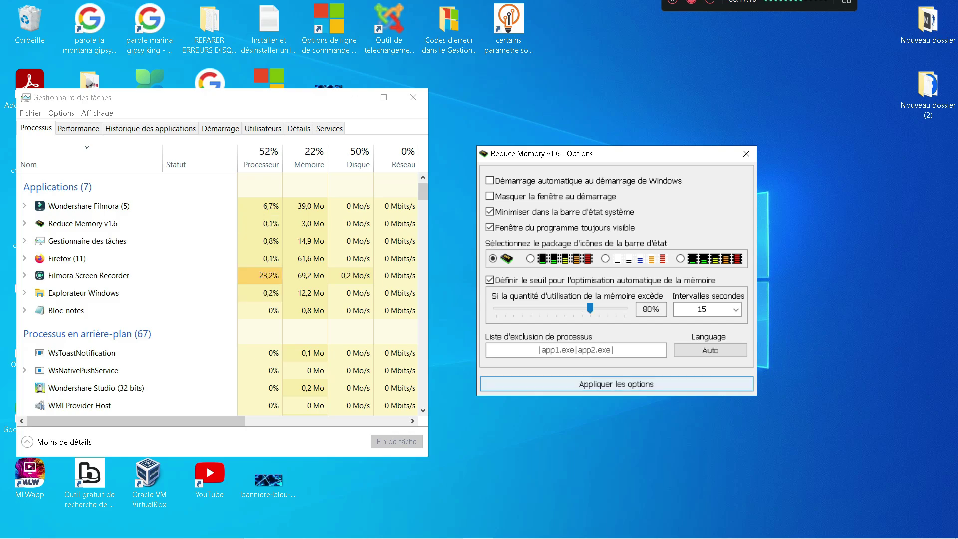
pyautogui.click(617, 384)
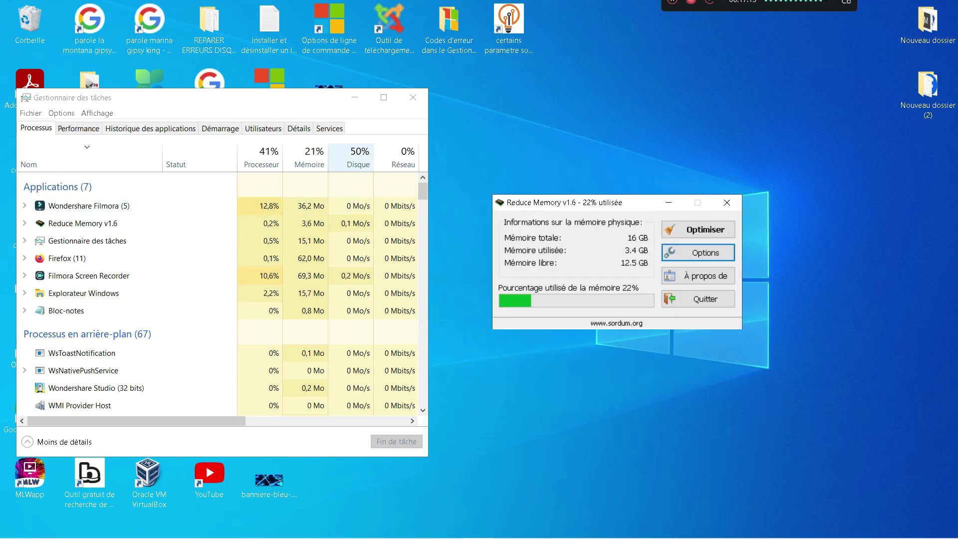